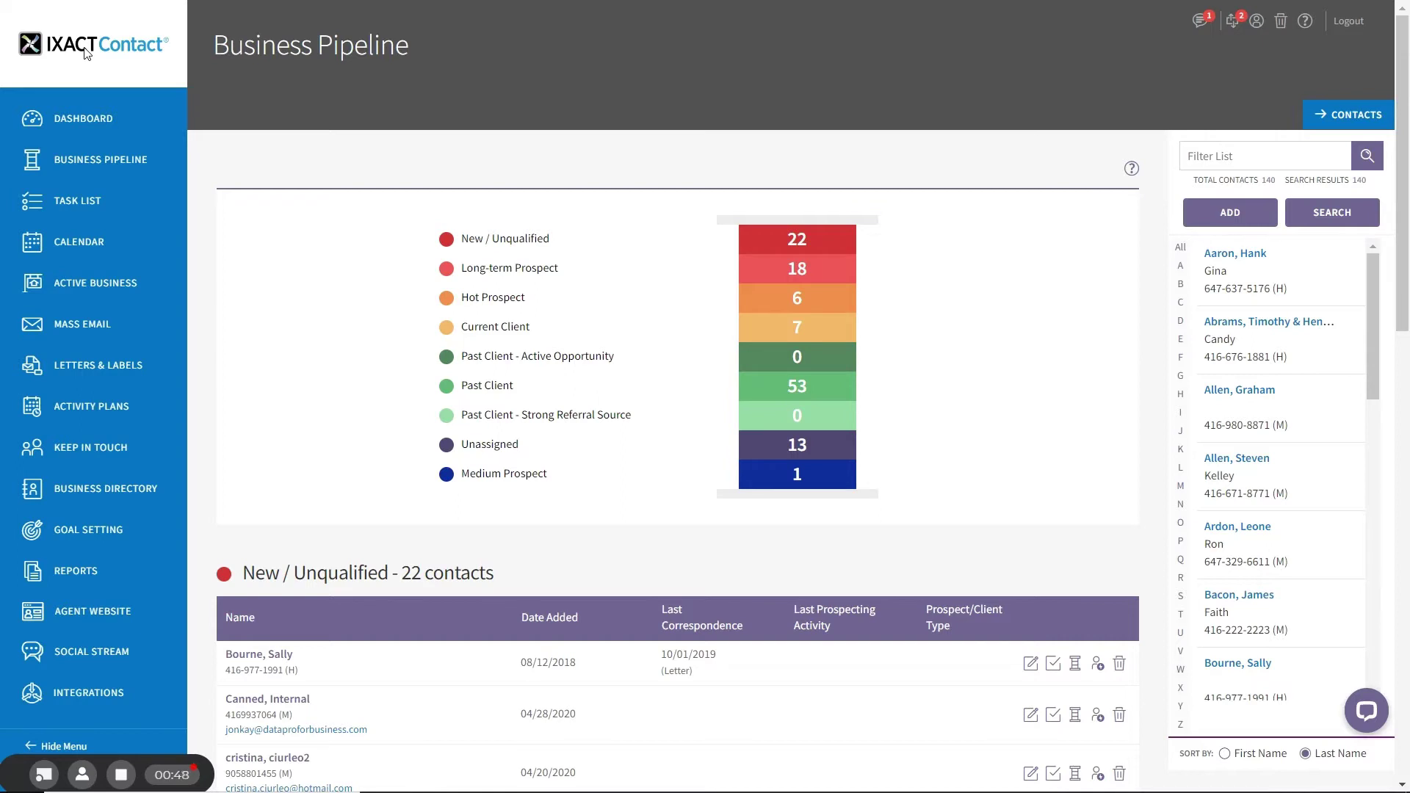
# From the User Profile, create the team 'Stephens Team' with a team password entered and confirmed
pyautogui.click(1257, 22)
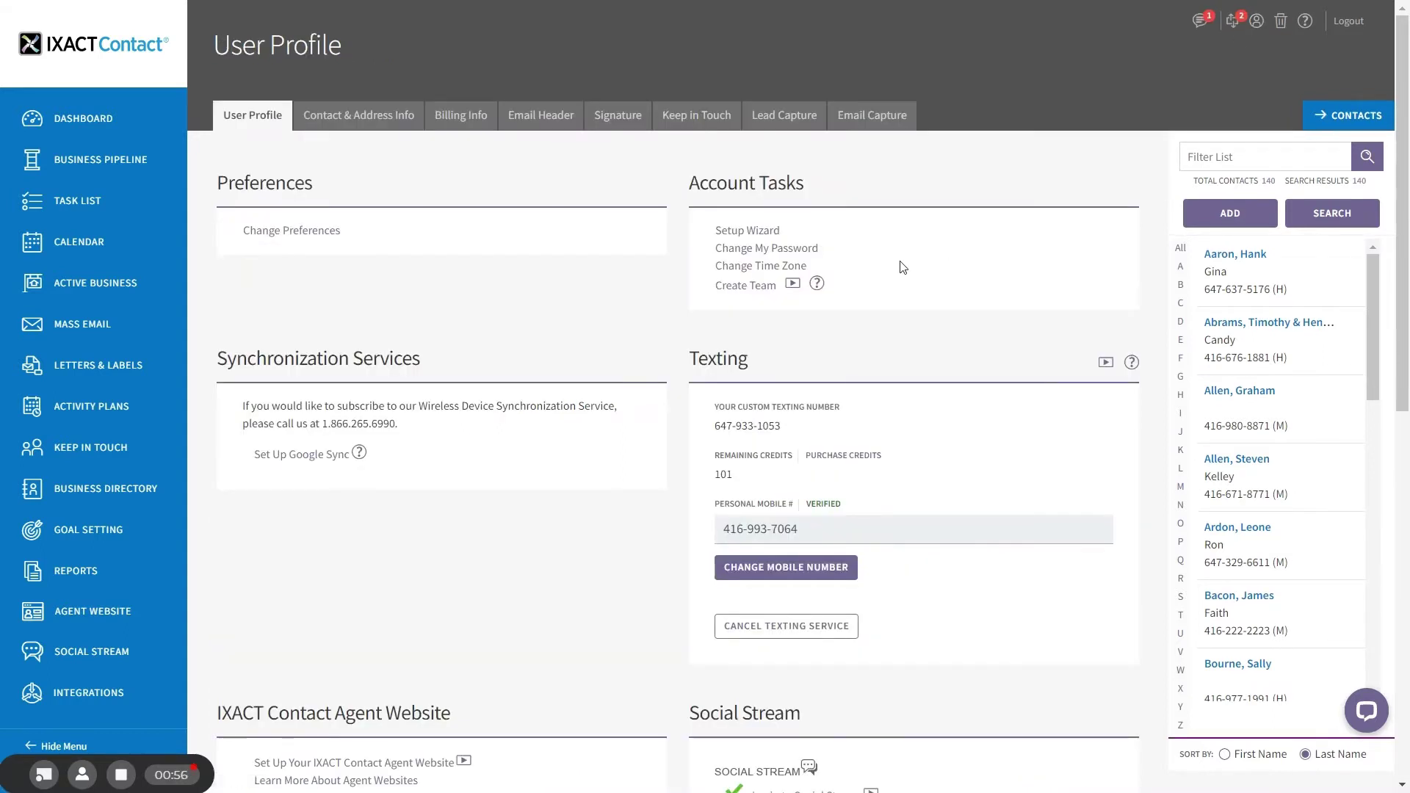
pyautogui.click(751, 287)
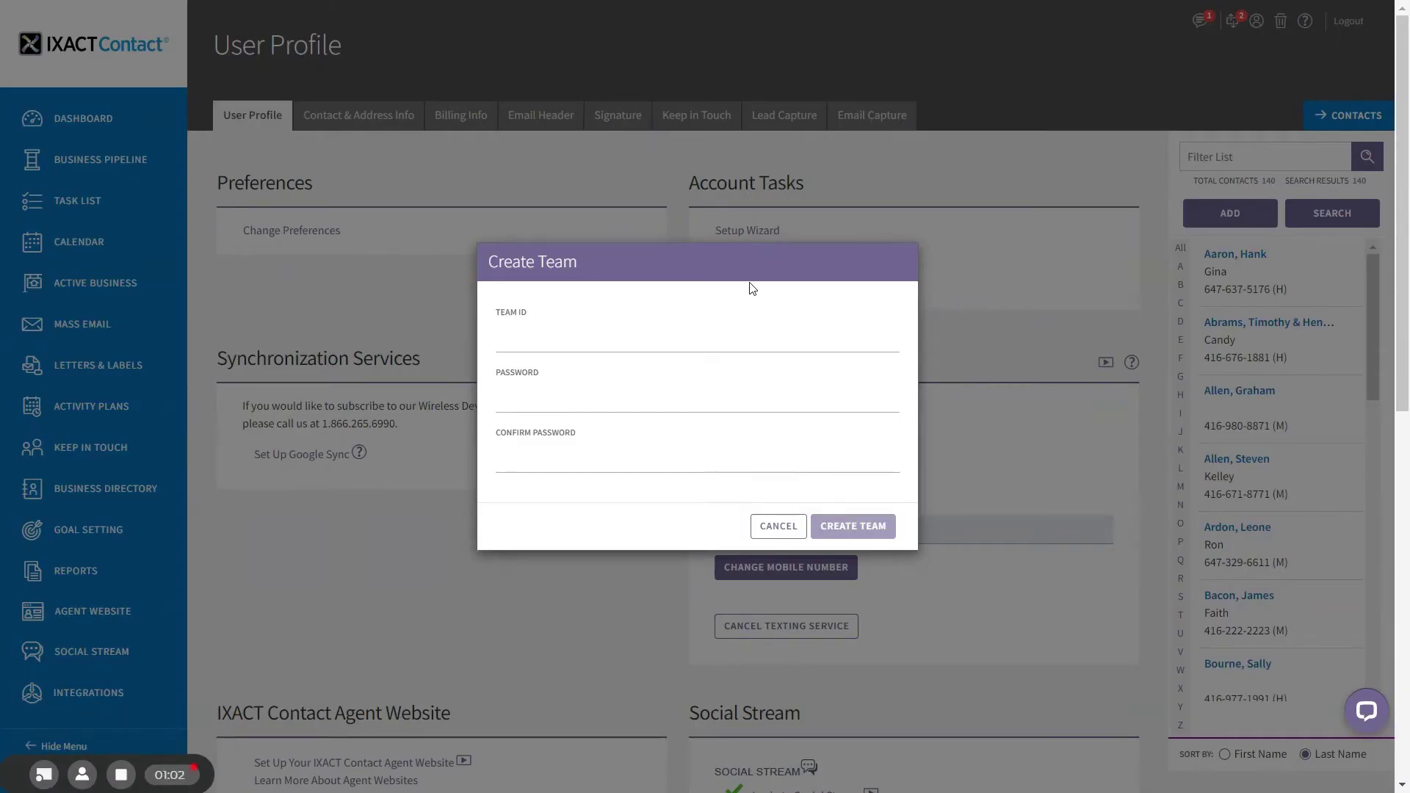
pyautogui.click(627, 335)
pyautogui.write('Stephens T')
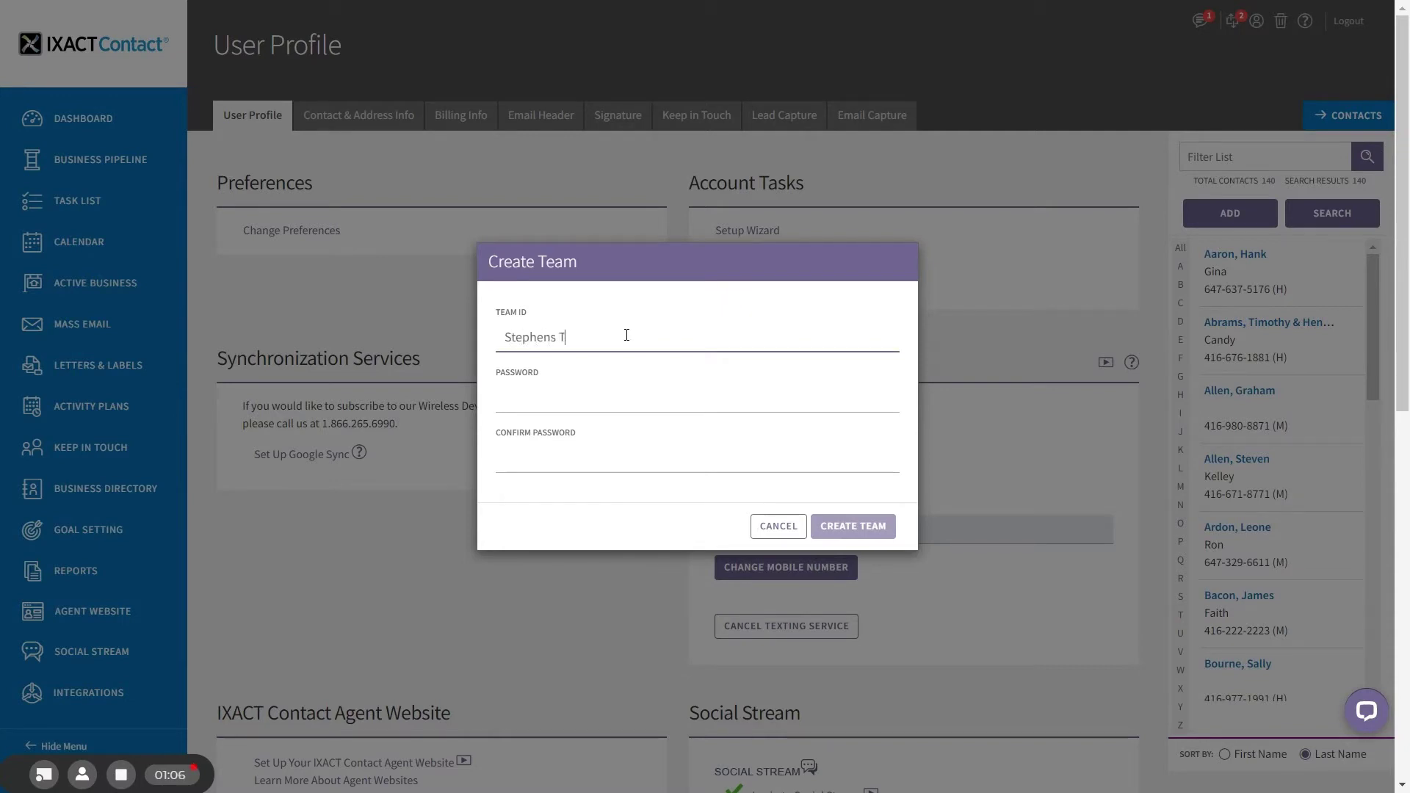
pyautogui.write('eam')
pyautogui.press('Tab')
pyautogui.write('••••••')
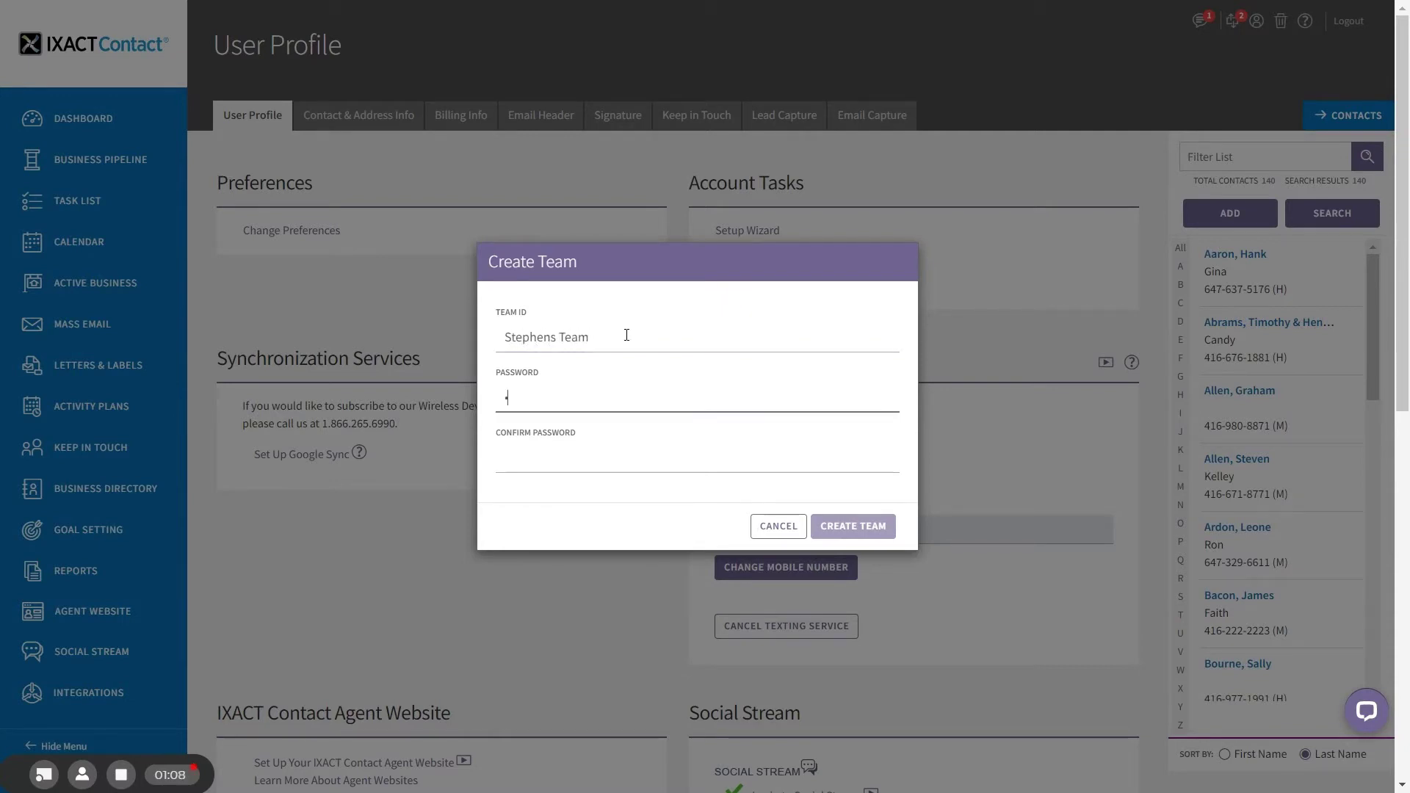
pyautogui.press('Tab')
pyautogui.write('••••••')
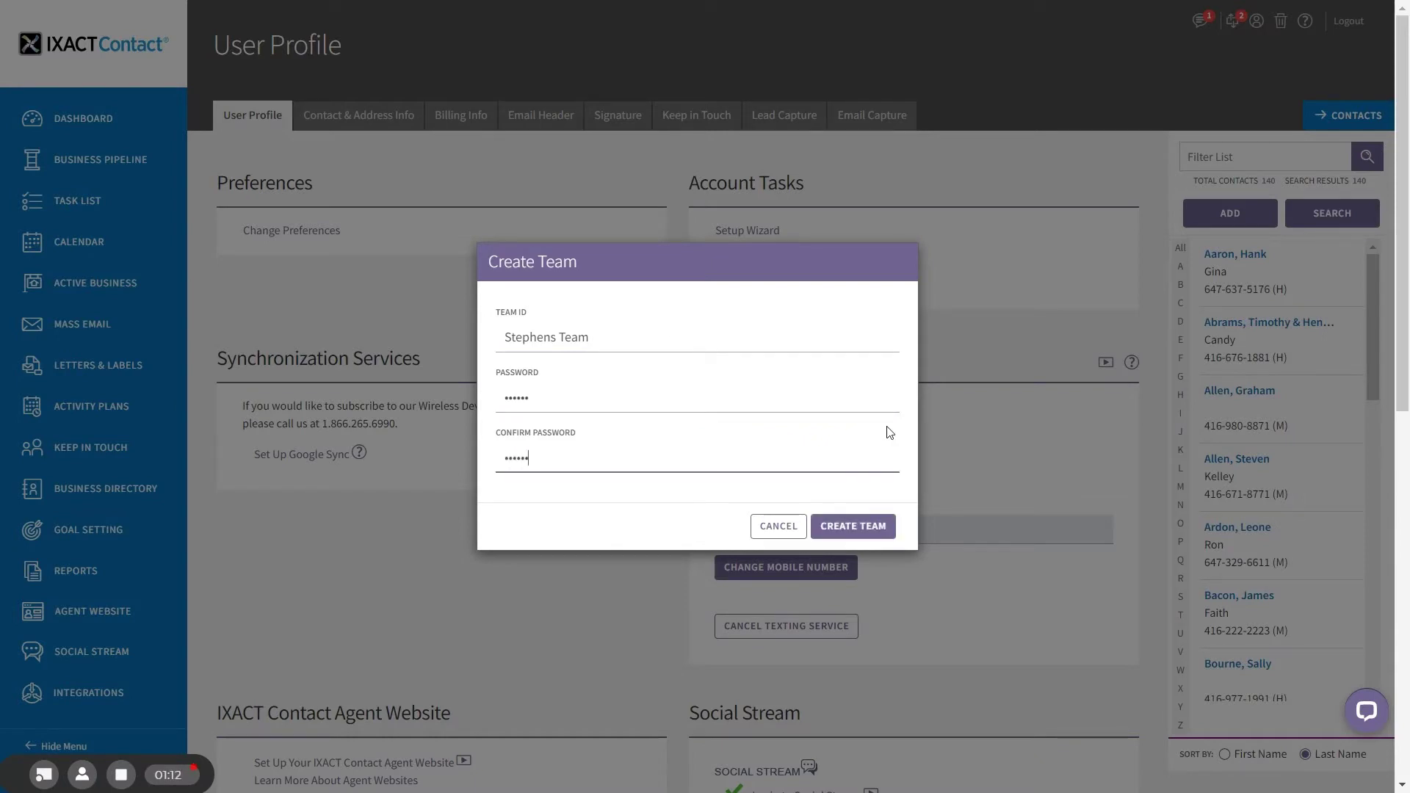
pyautogui.click(855, 527)
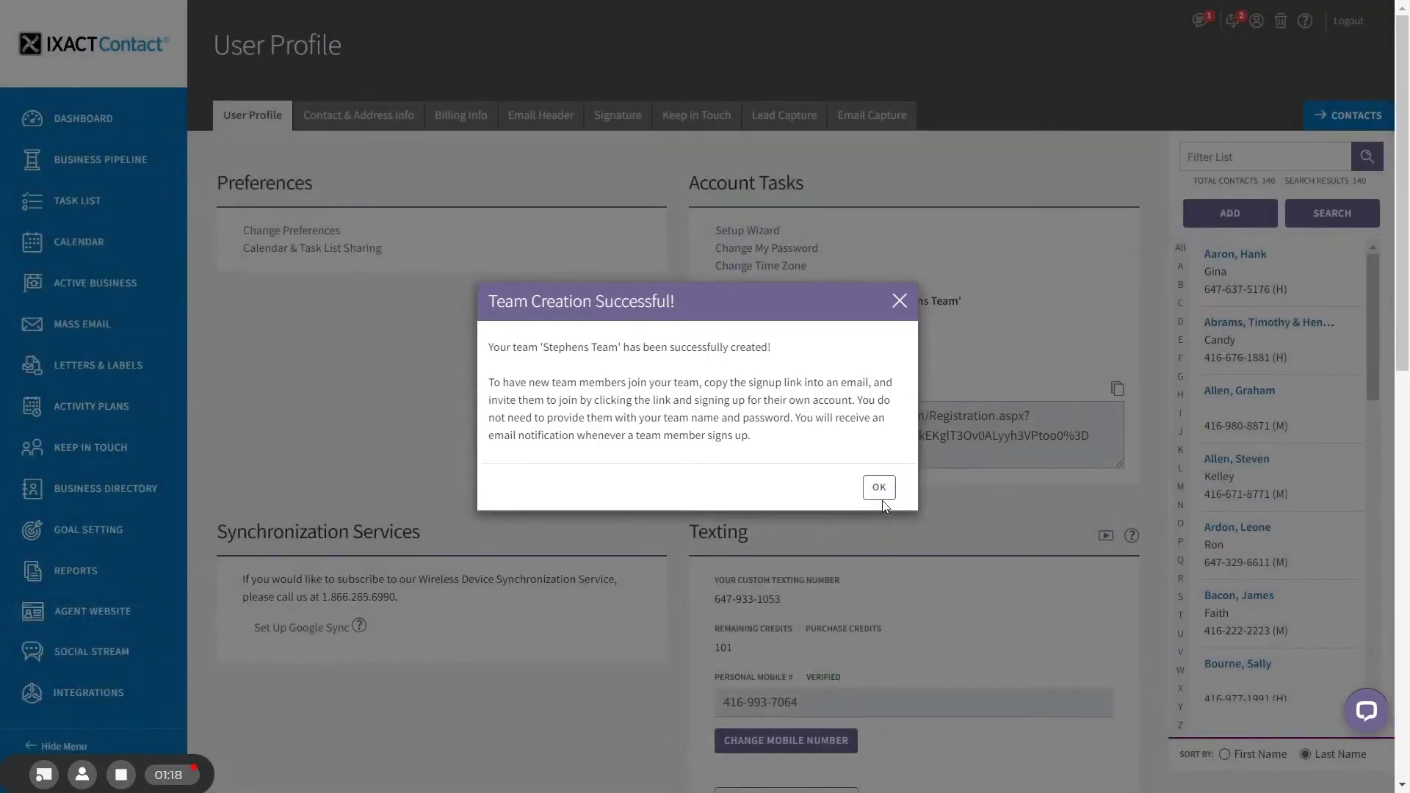
# Dismiss the Team Creation Successful! dialog to return to the team owner profile
pyautogui.click(879, 487)
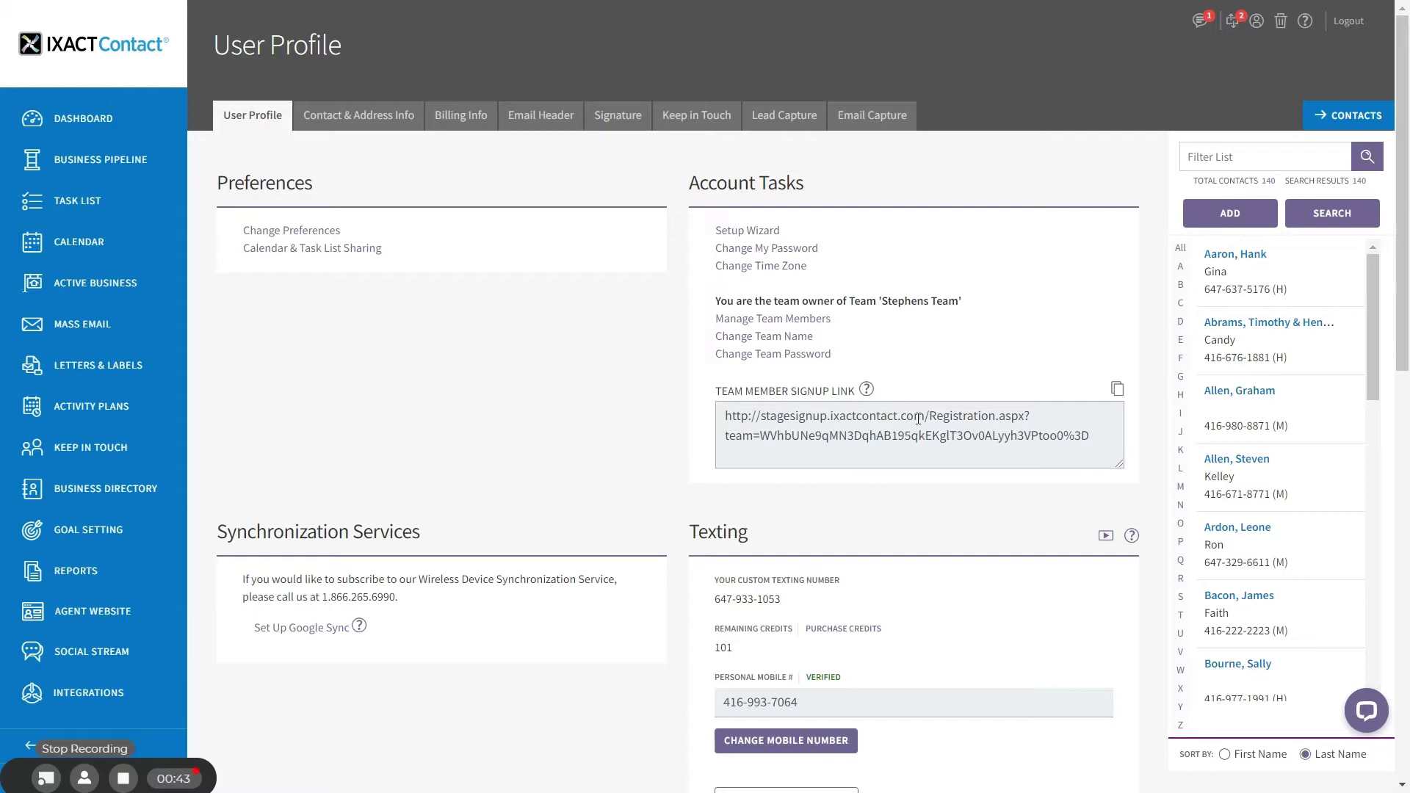
# Copy the team member signup link and paste it on a new line in the Outlook 'Join My Team' email
pyautogui.click(1116, 391)
pyautogui.hotkey('alt', 'Tab')
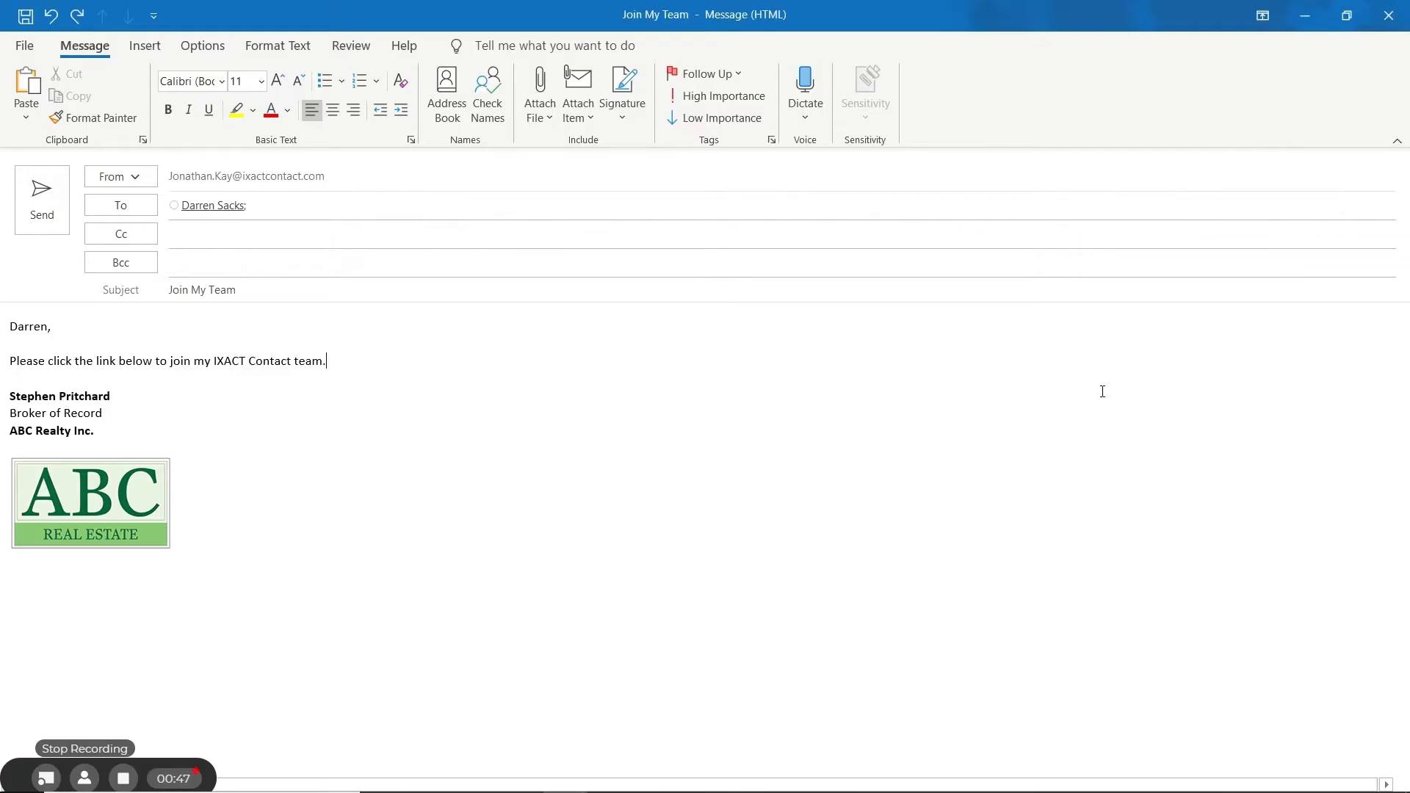
pyautogui.press('Return')
pyautogui.press('Return')
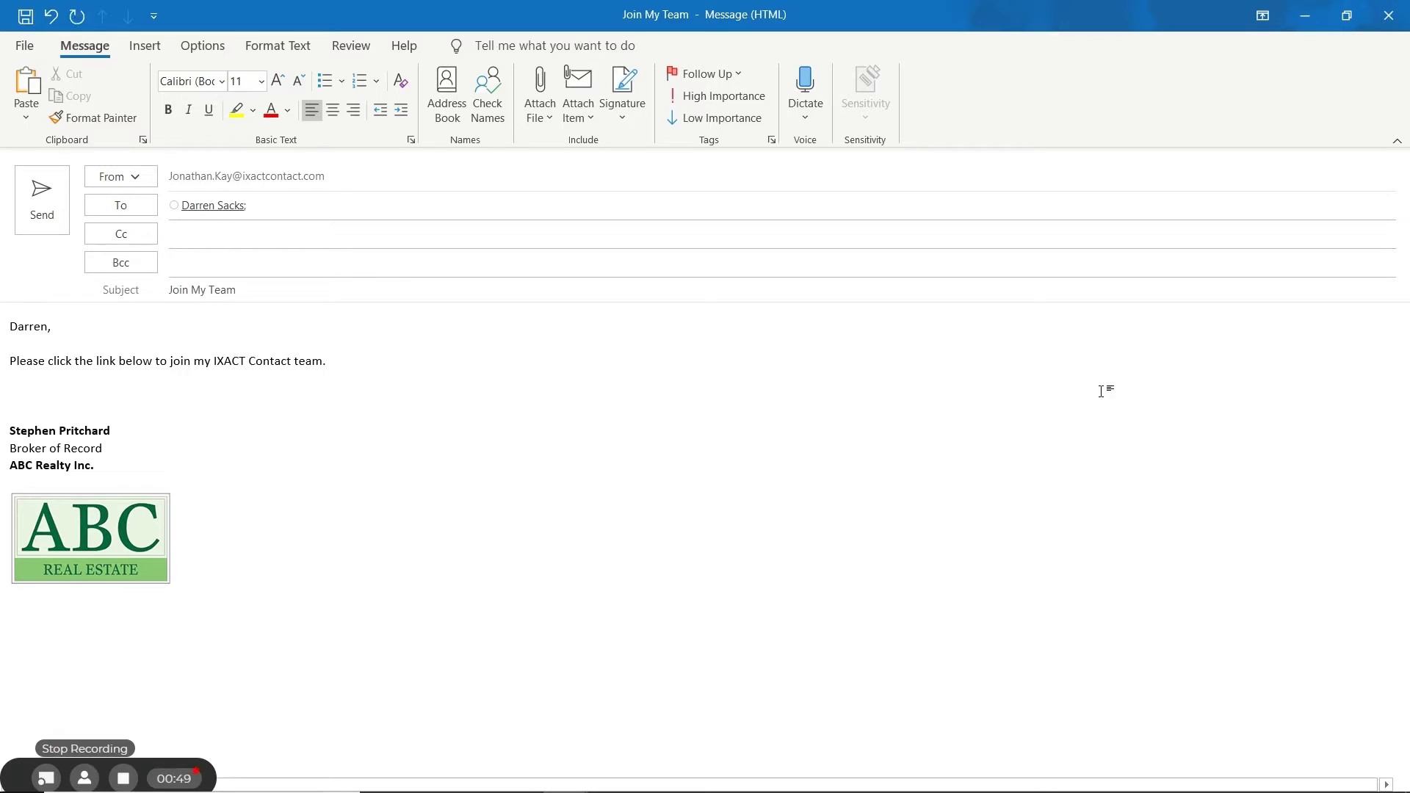
pyautogui.hotkey('ctrl', 'v')
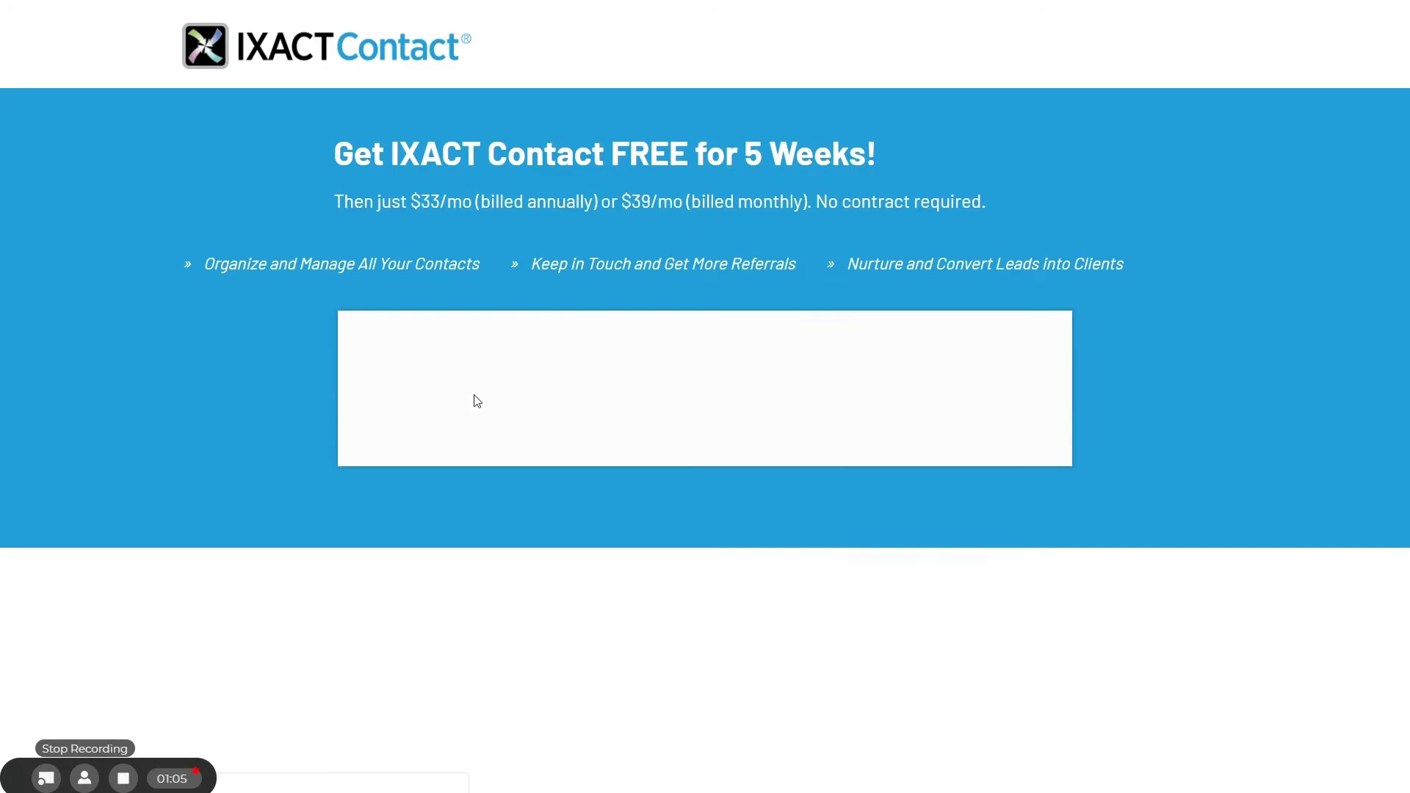
# Scroll down through the team member signup registration form
pyautogui.scroll(-5, 1407, 374)
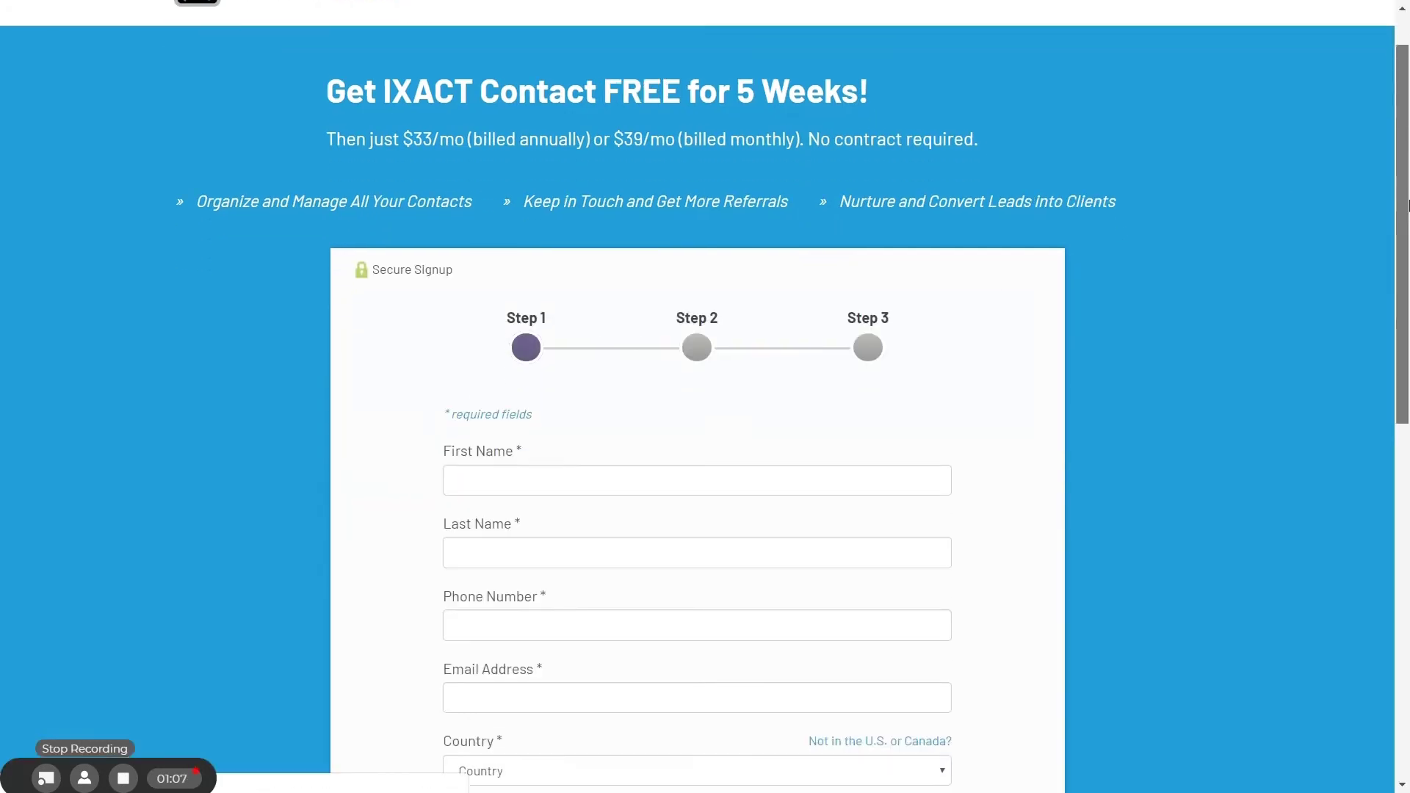
pyautogui.scroll(-2, 1407, 375)
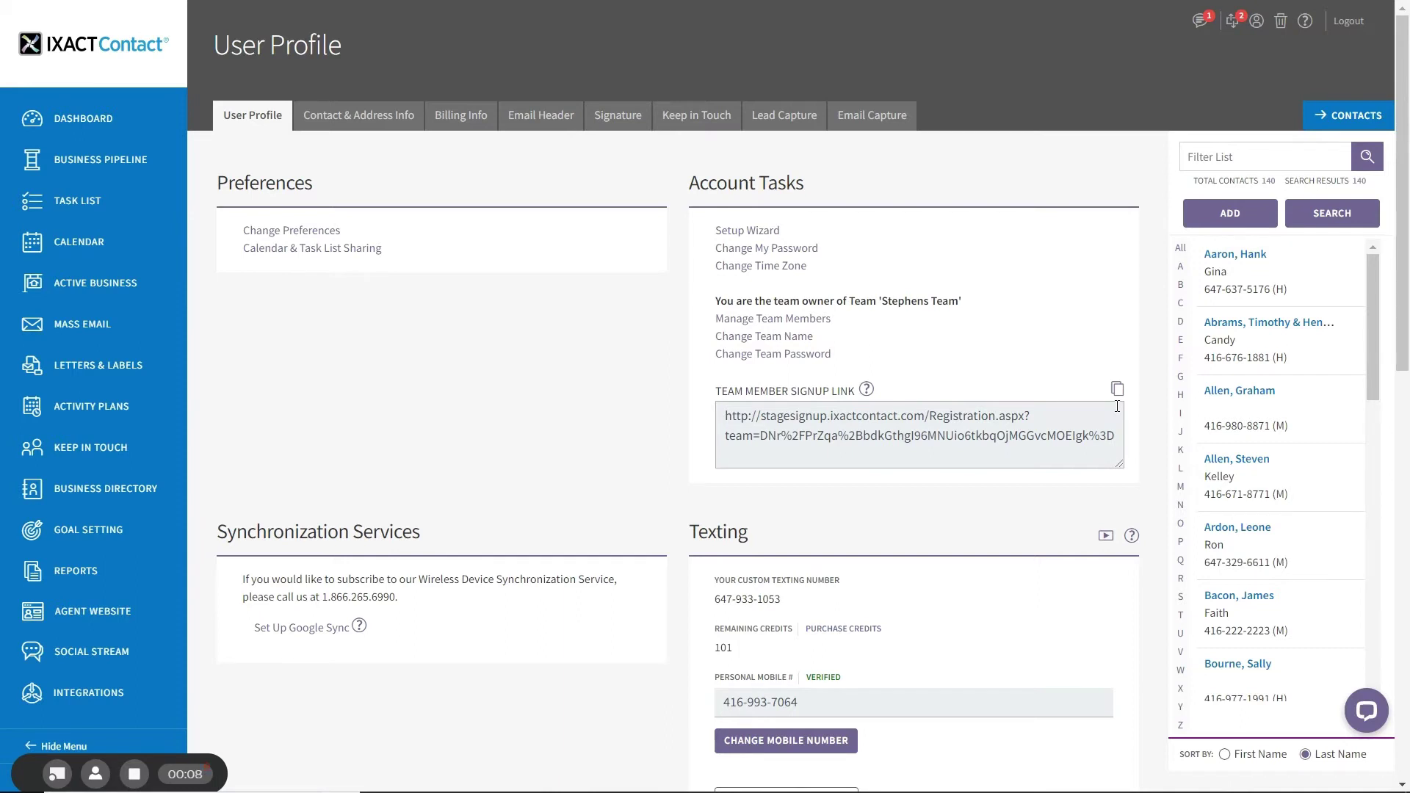
# In Manage Team Members, tick Authorized? for the new member and save
pyautogui.click(791, 322)
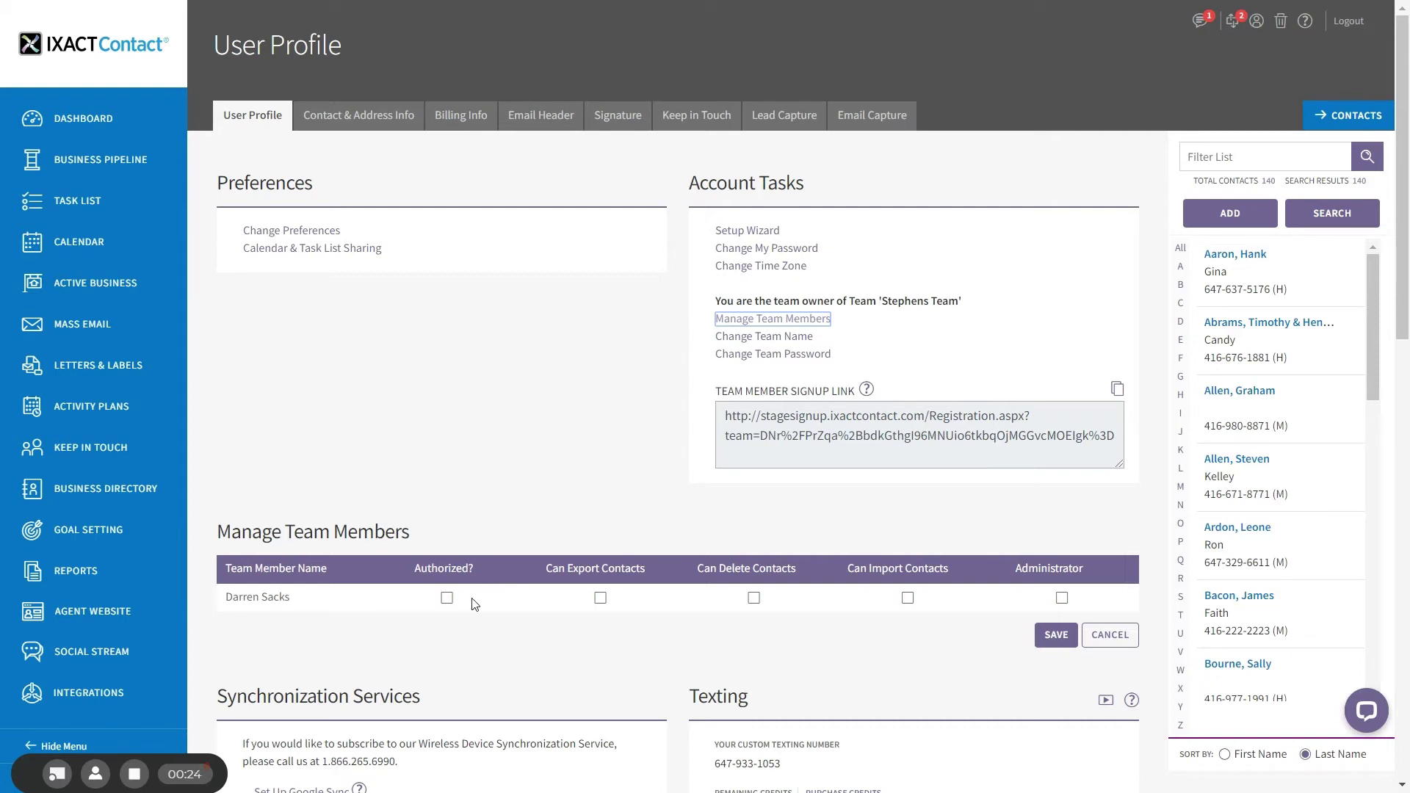
pyautogui.click(447, 599)
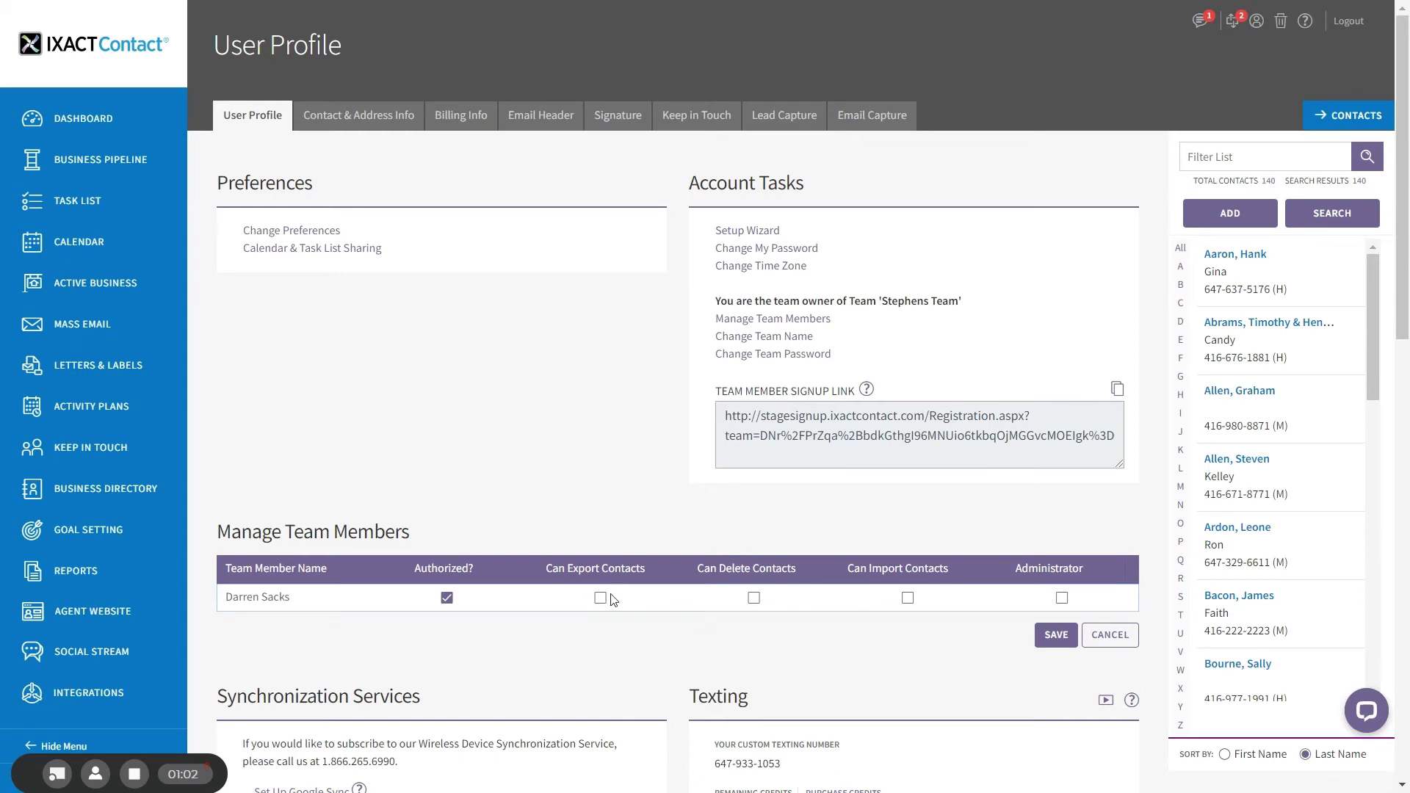
pyautogui.click(1056, 637)
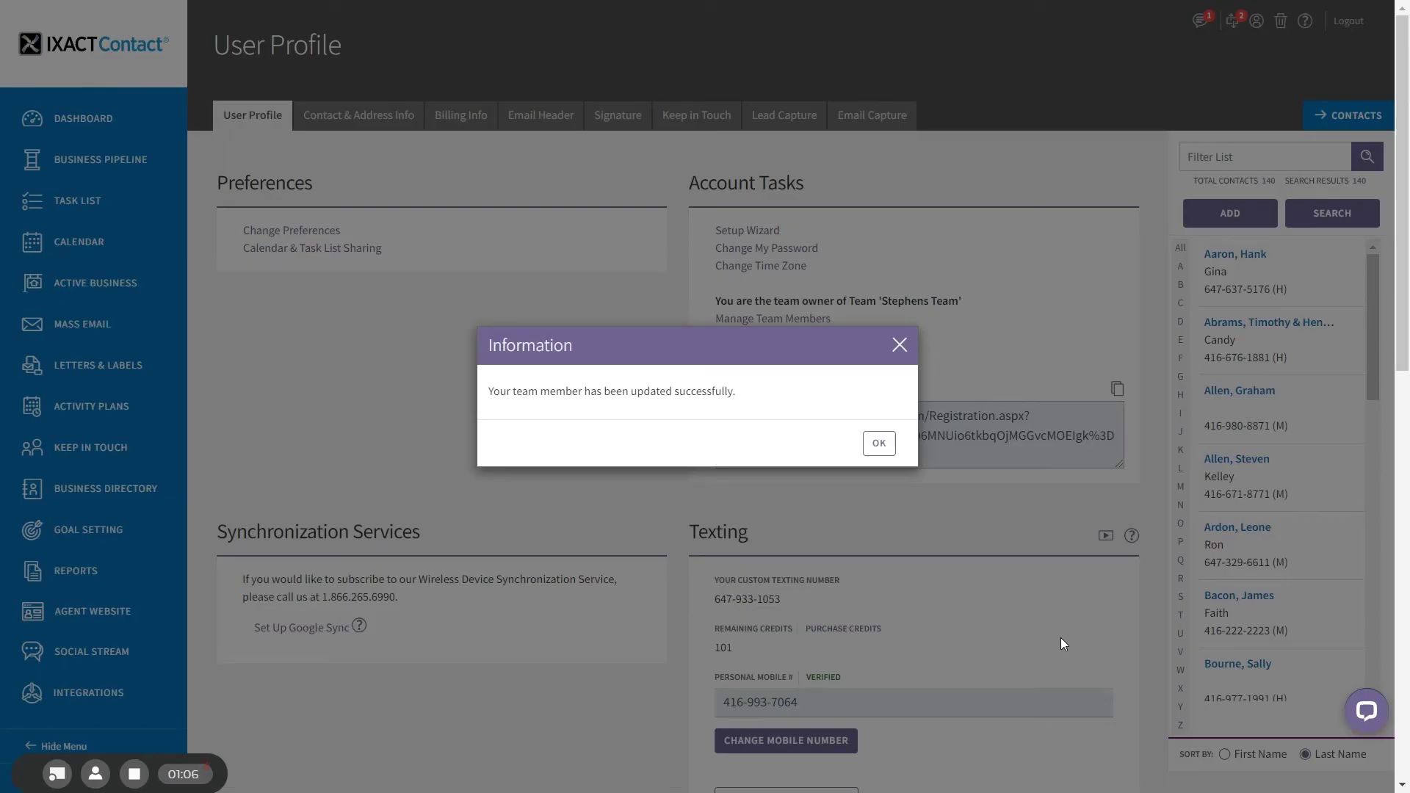
# Save the member's permissions again in Manage Team Members with only Authorized? ticked, closing both confirmations
pyautogui.click(882, 445)
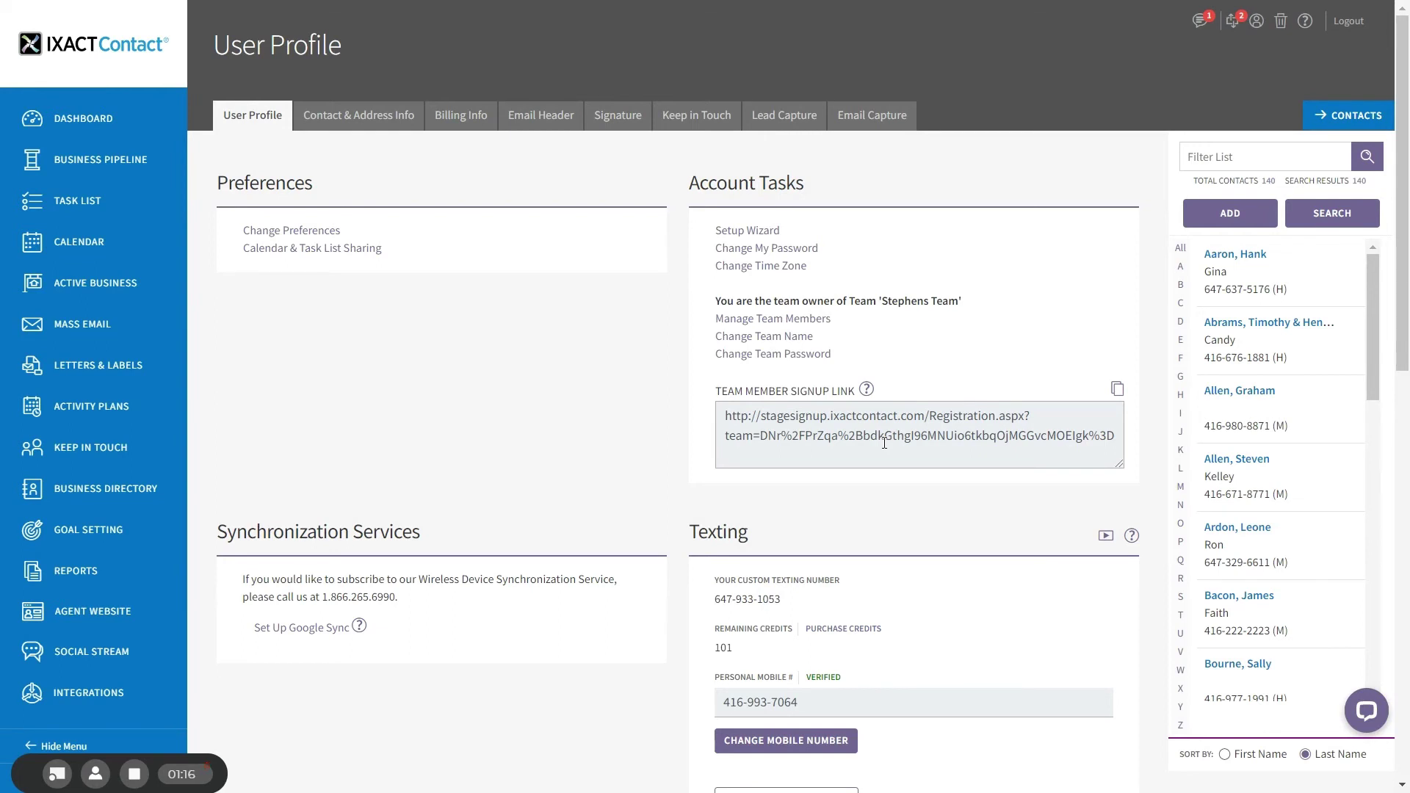
pyautogui.click(786, 320)
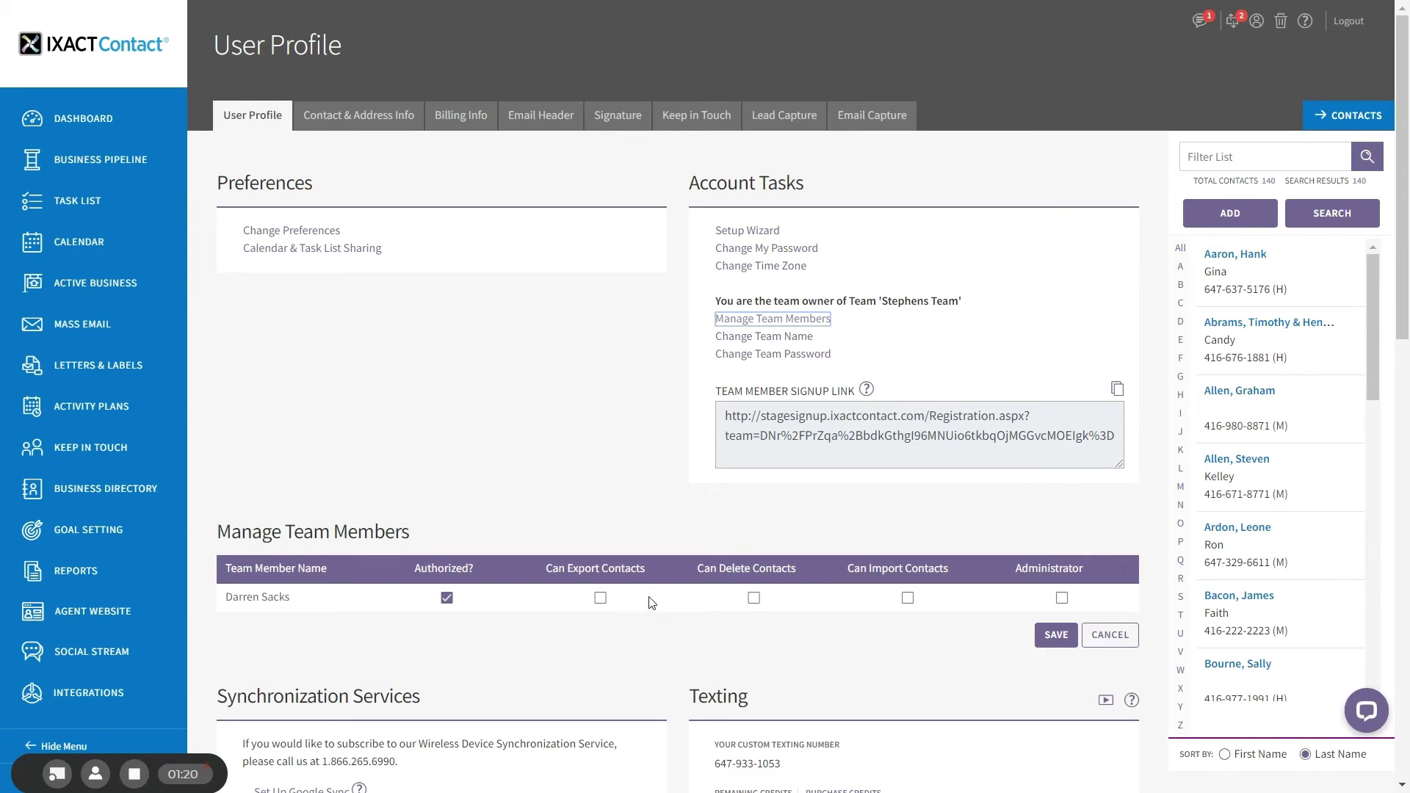
pyautogui.click(1061, 635)
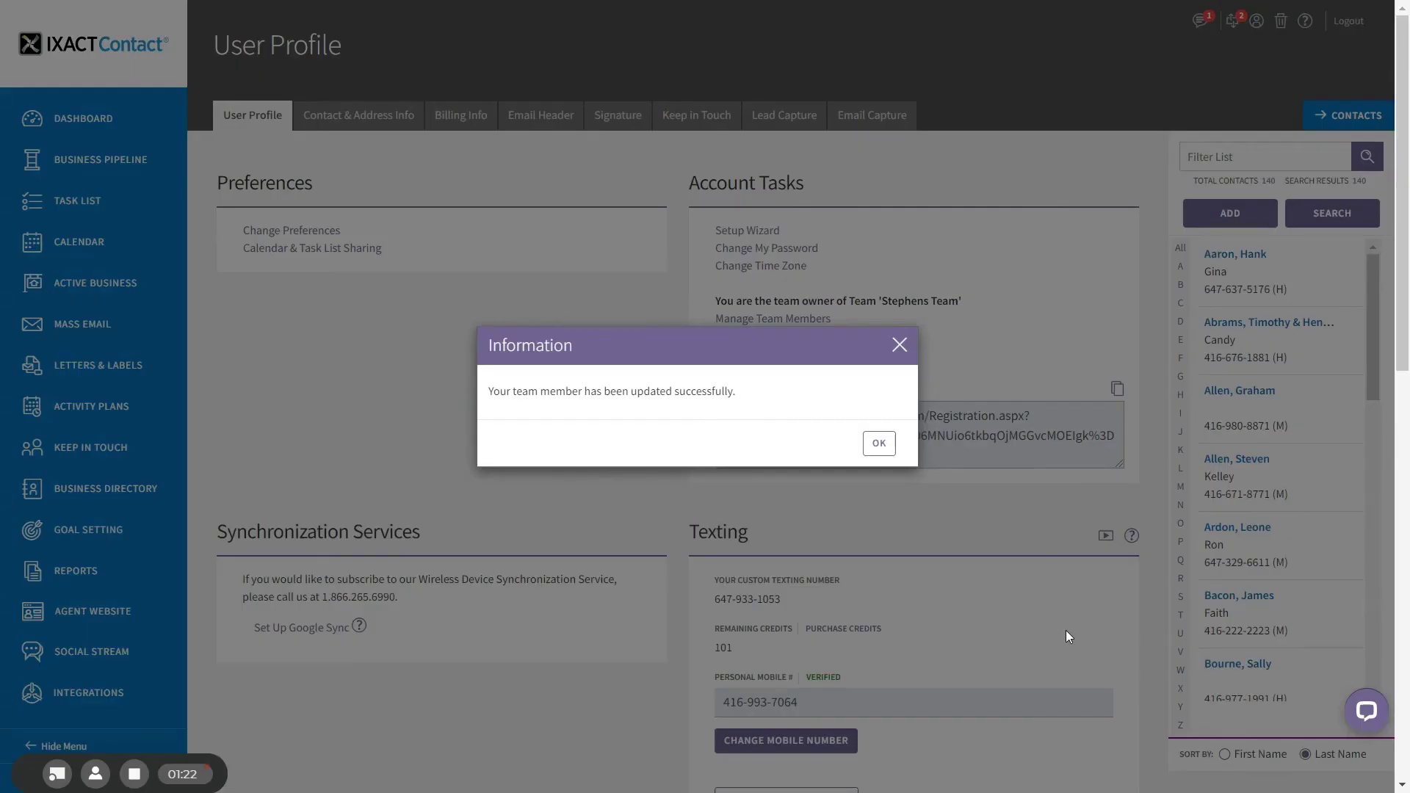
pyautogui.click(879, 443)
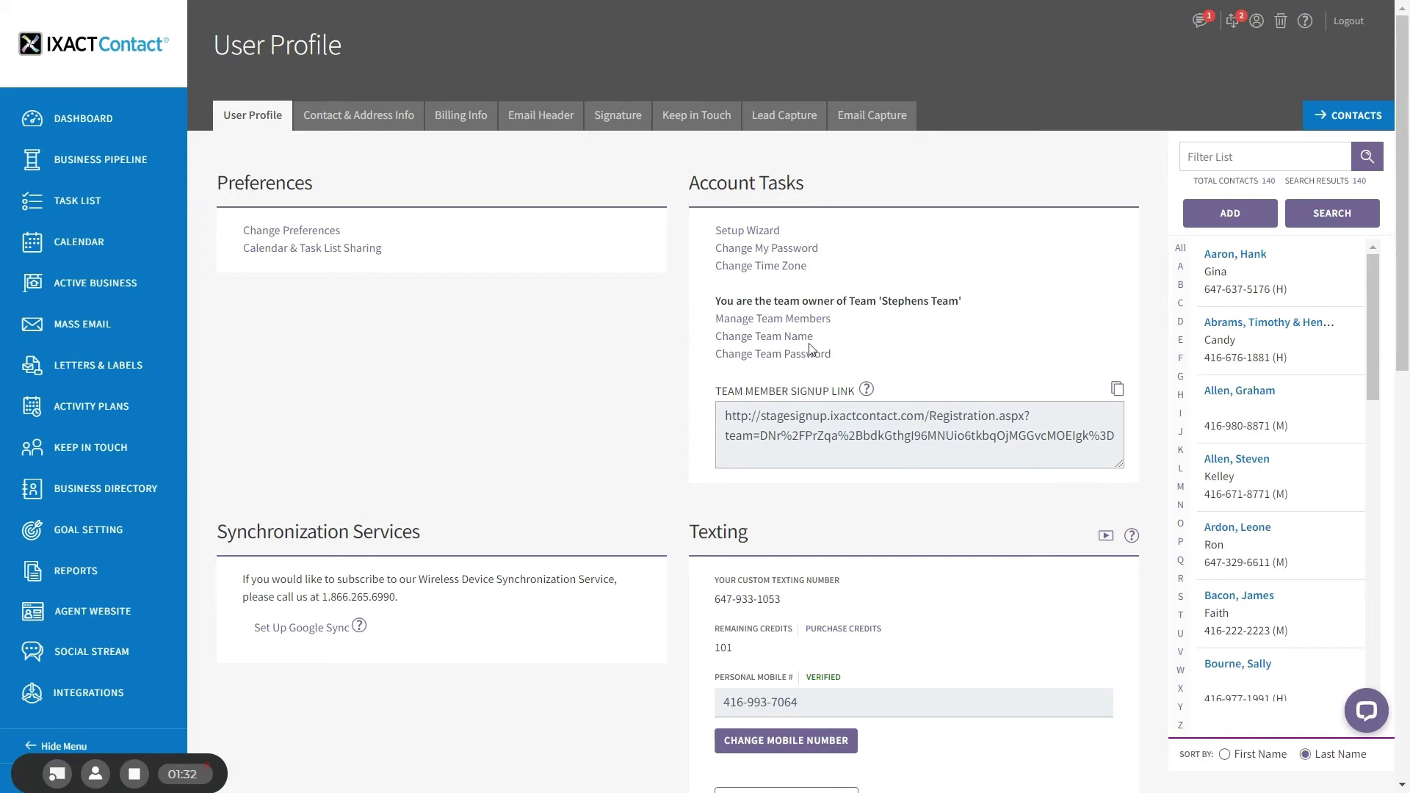
pyautogui.click(786, 336)
pyautogui.click(745, 460)
pyautogui.click(800, 354)
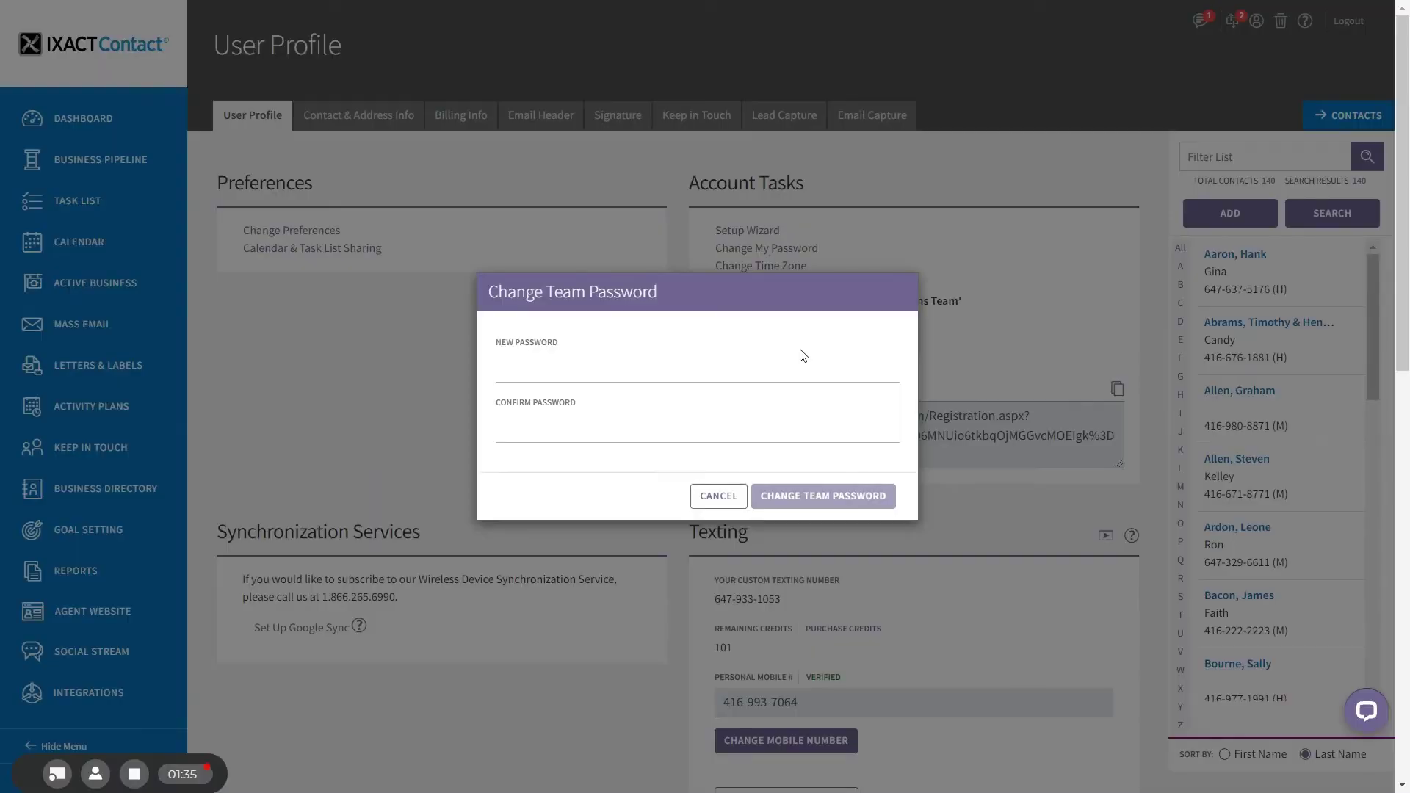
pyautogui.click(719, 497)
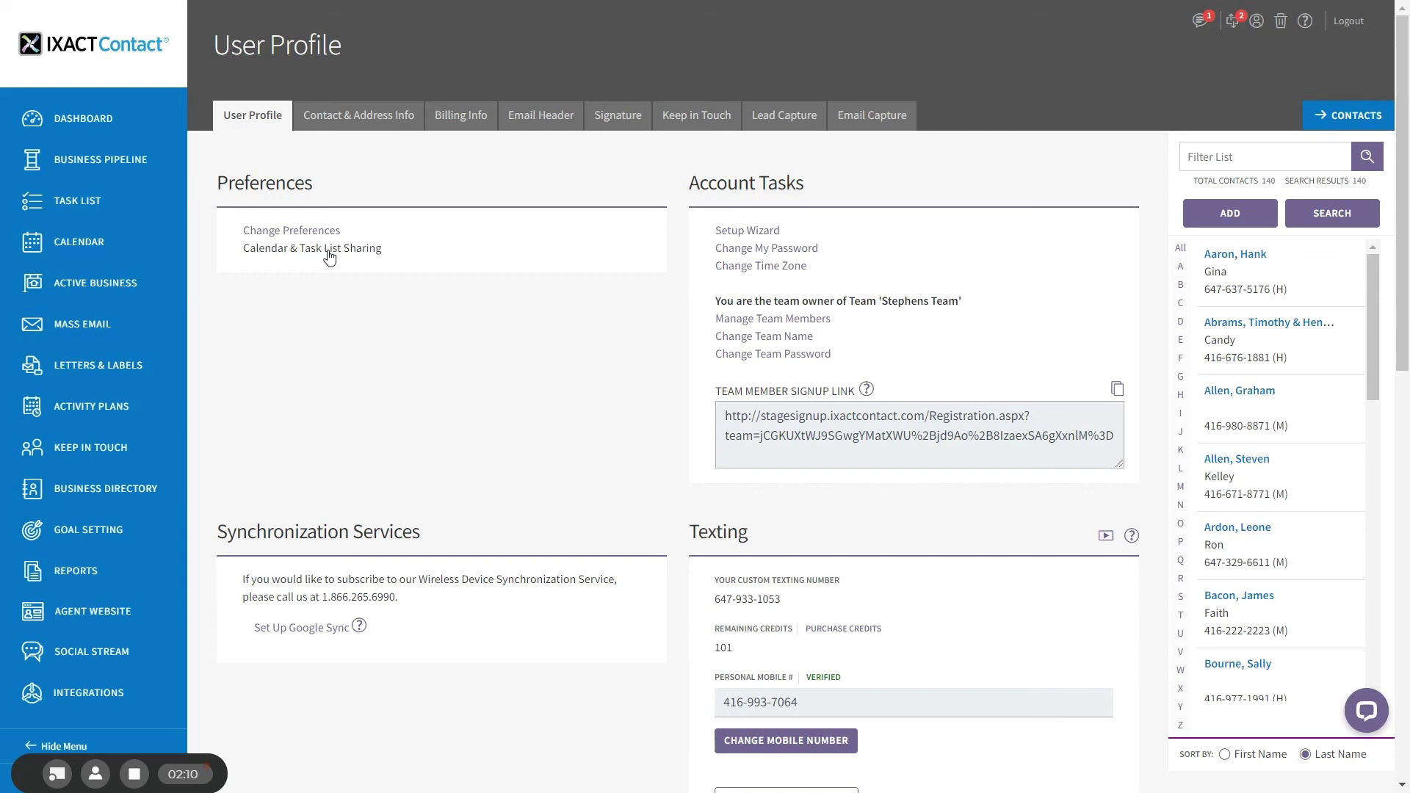
# In Calendar & Task List Sharing, uncheck Share My Calendar, keep task list sharing on, and save
pyautogui.click(328, 249)
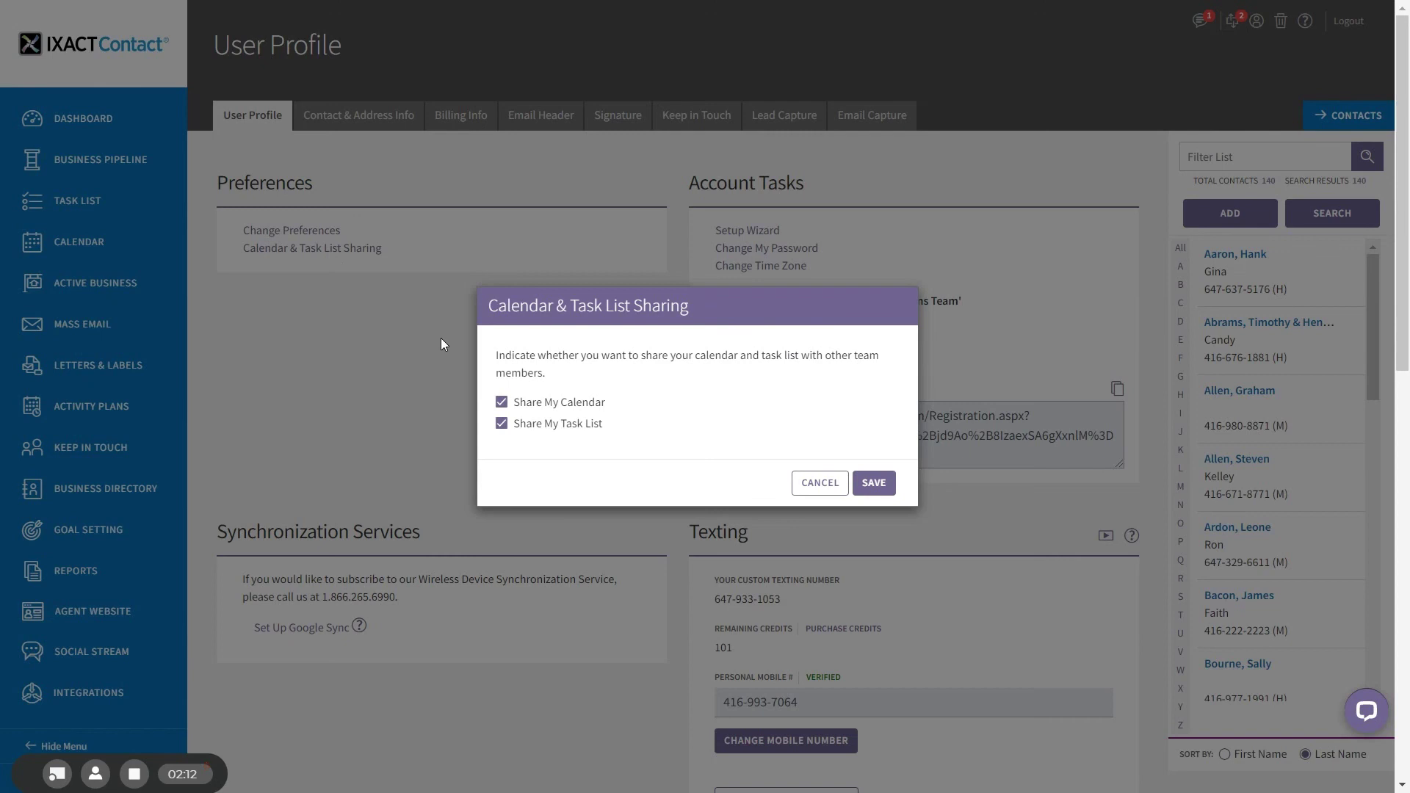
pyautogui.click(579, 403)
pyautogui.click(874, 485)
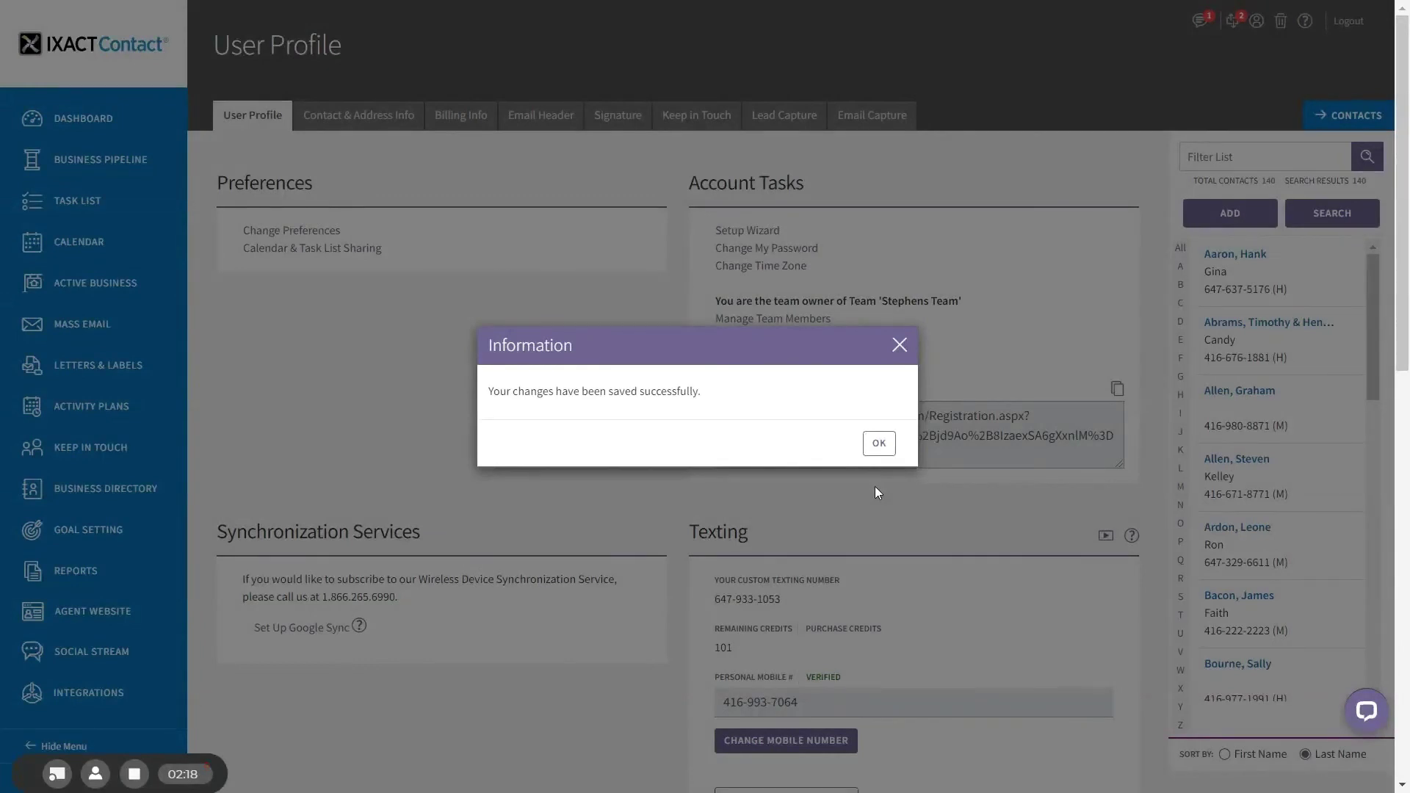